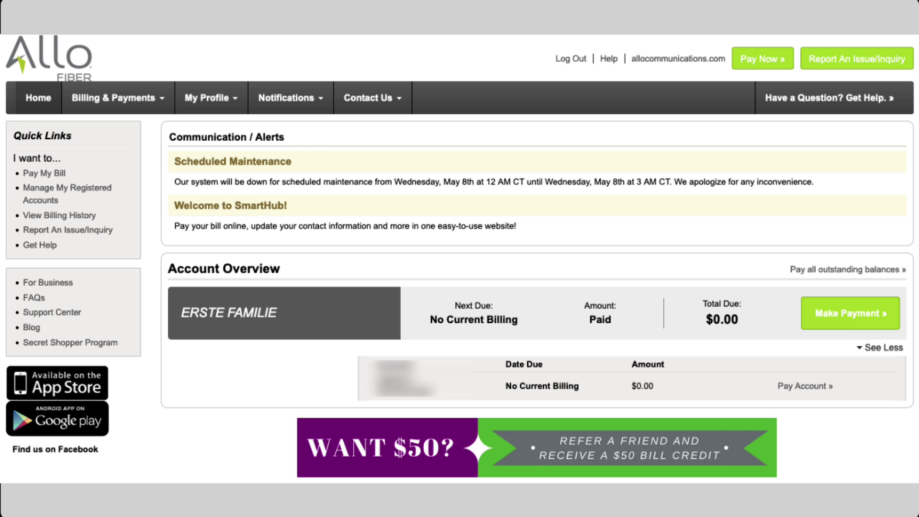
pyautogui.click(222, 102)
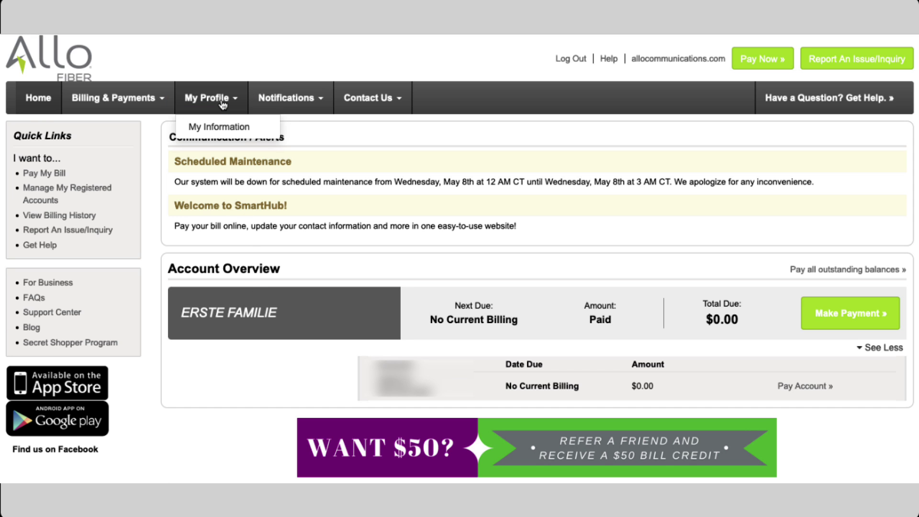
pyautogui.click(219, 127)
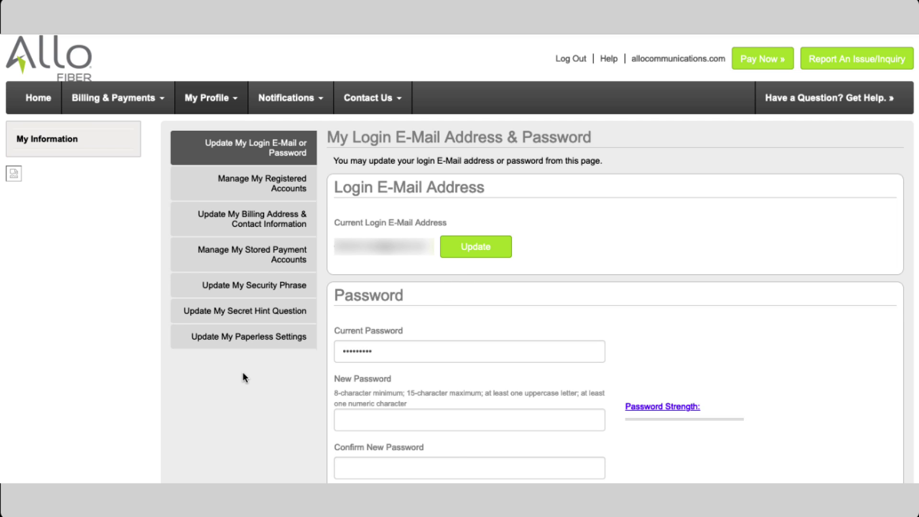
pyautogui.click(279, 343)
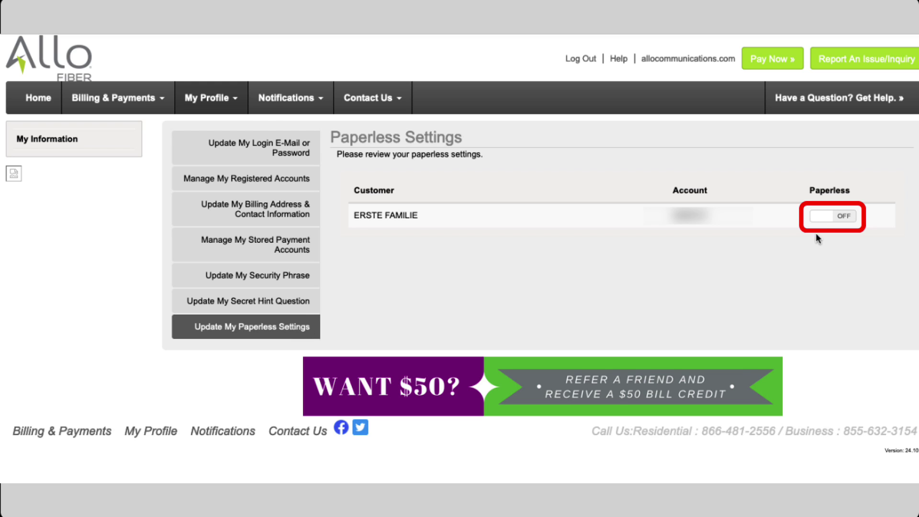
# Turn the Paperless toggle from off to on and confirm with Yes.
pyautogui.click(817, 217)
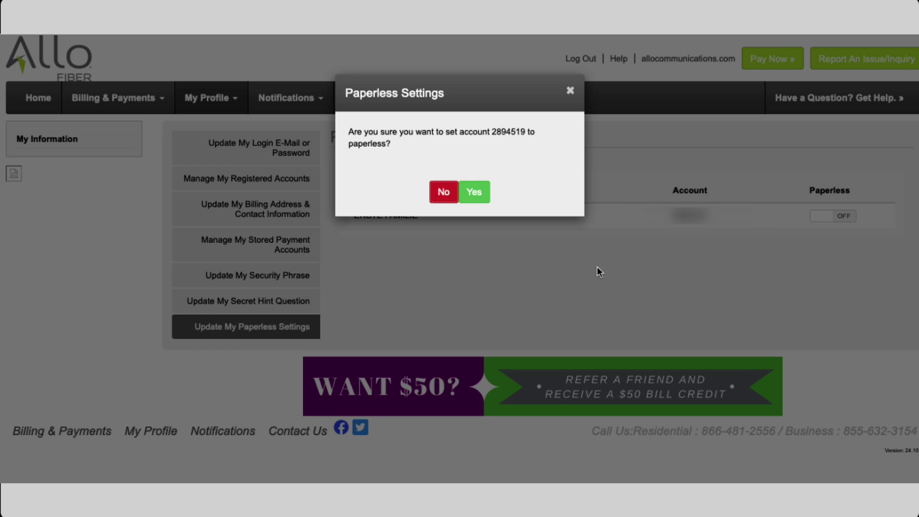
pyautogui.click(475, 193)
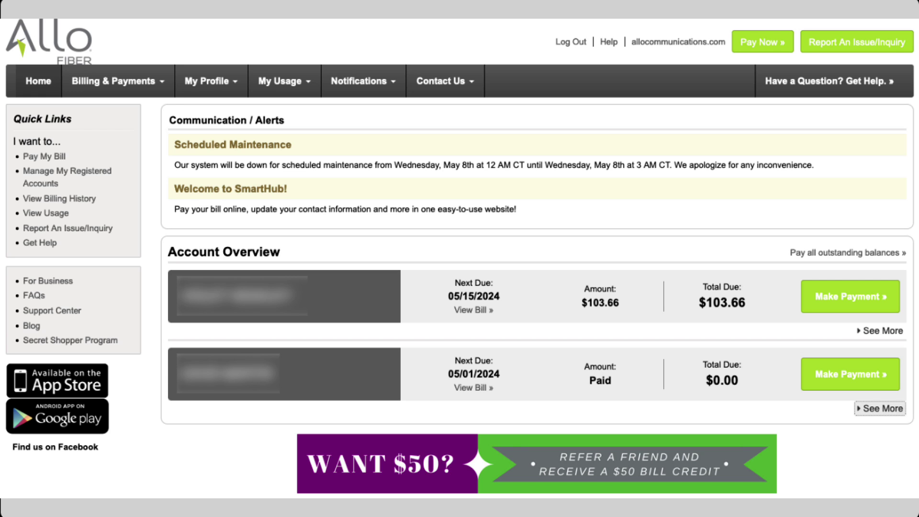
# Save the 05/01/2024 bill's PDF from the Billing & Payments overview into ALLO Bills.
pyautogui.click(126, 85)
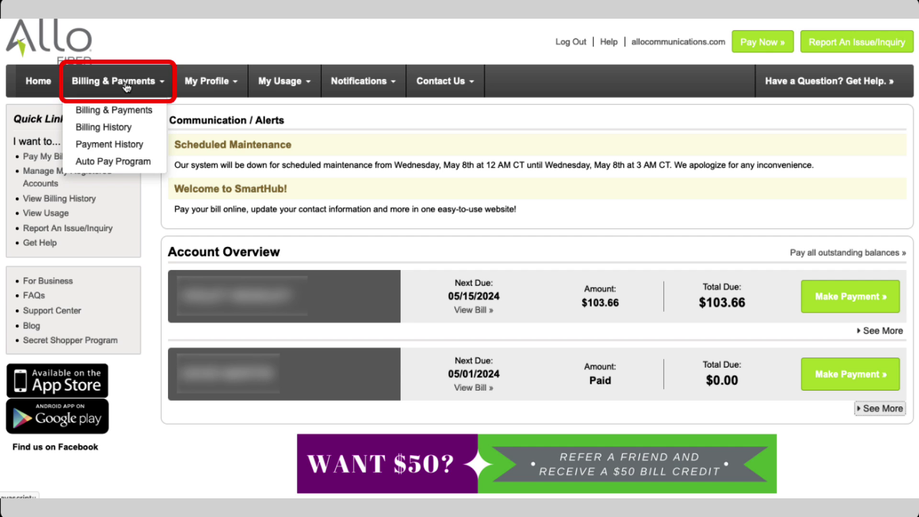
pyautogui.click(135, 114)
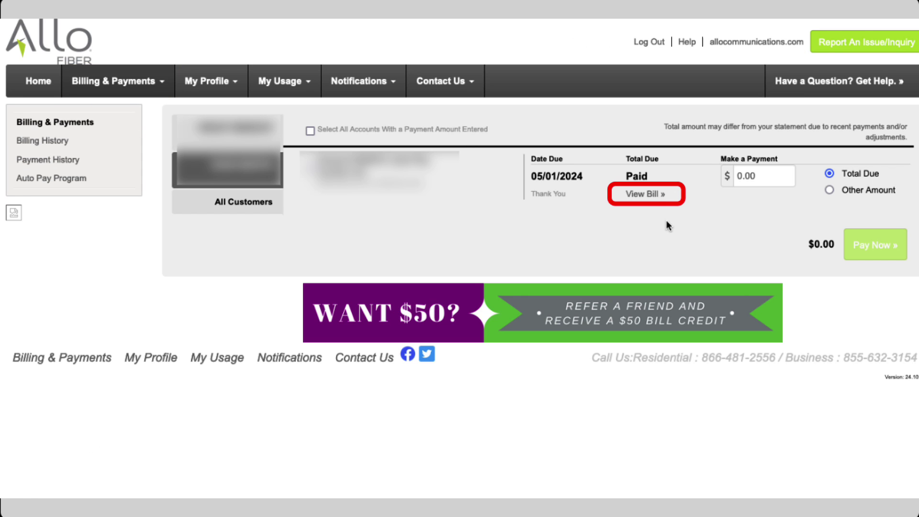
pyautogui.click(643, 195)
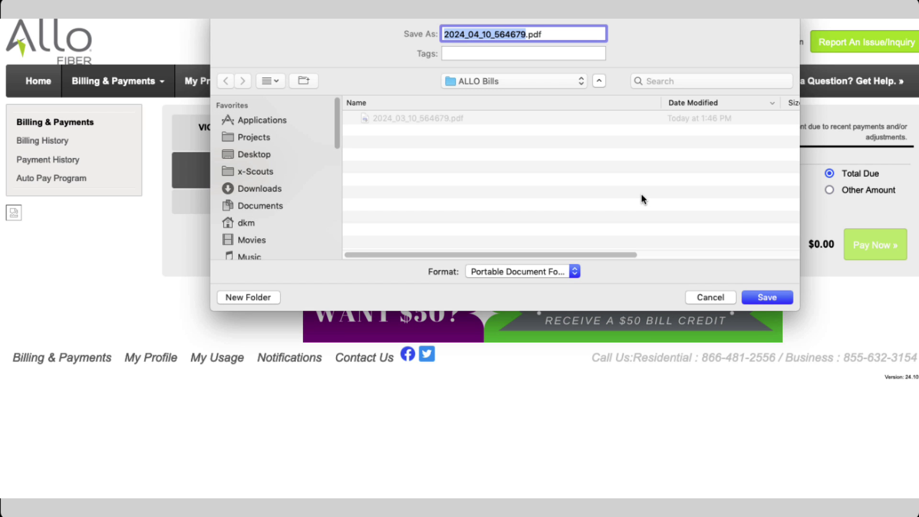
pyautogui.click(758, 297)
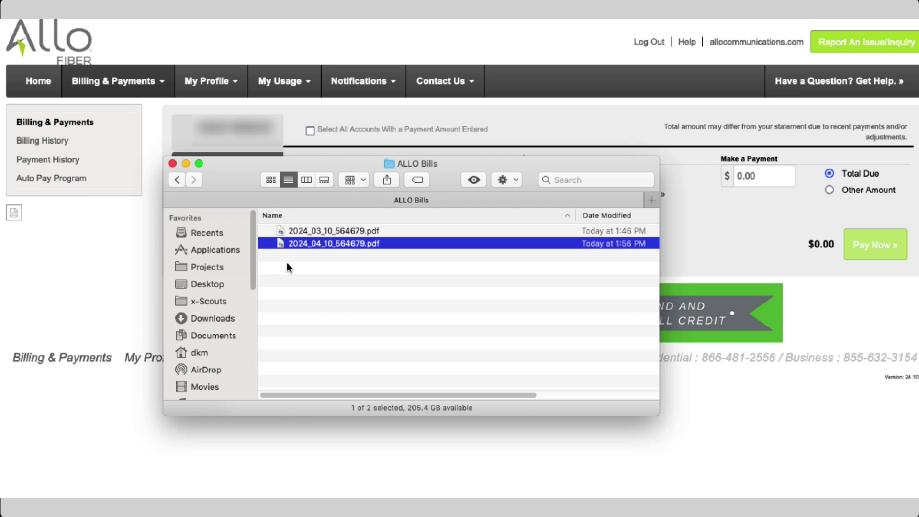
# Open 2024_04_10_564679.pdf in Preview to view the bill, then close it.
pyautogui.doubleClick(284, 245)
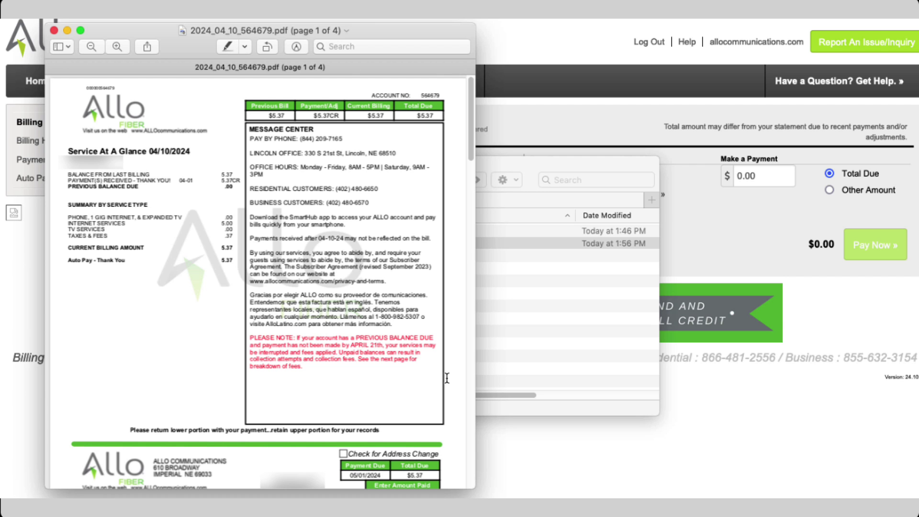
pyautogui.click(53, 30)
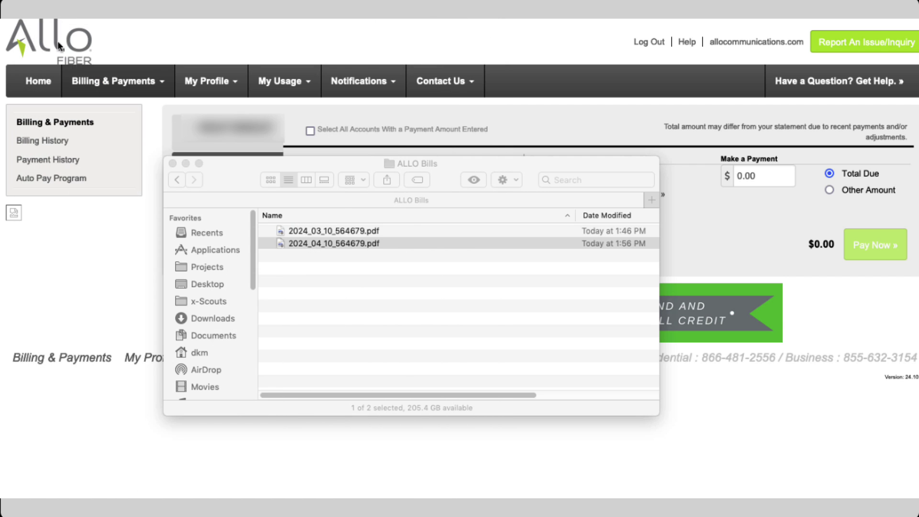
# Close the ALLO Bills folder and show Billing History with the monthly $5.37 statements.
pyautogui.click(172, 165)
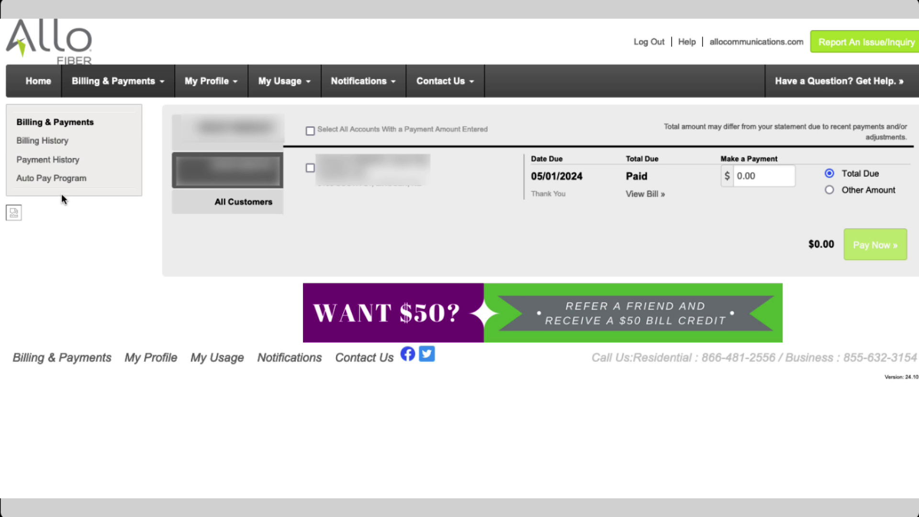
pyautogui.click(61, 142)
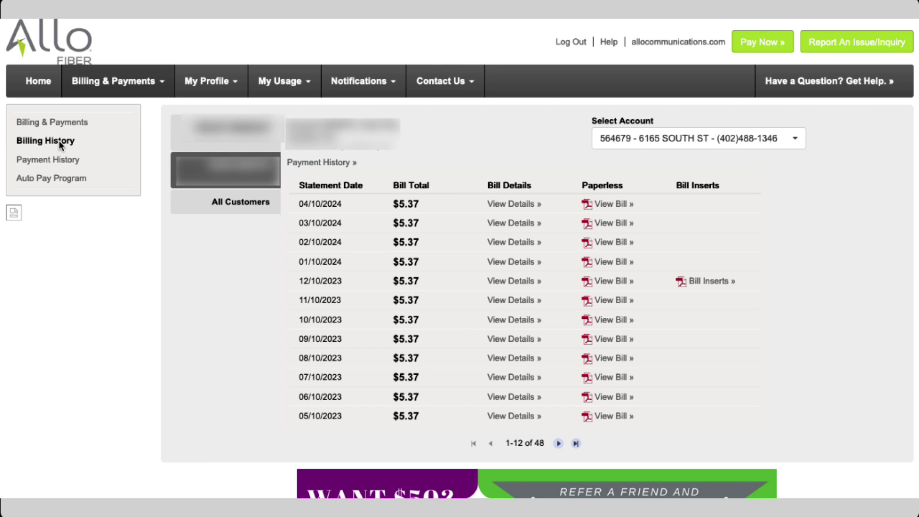